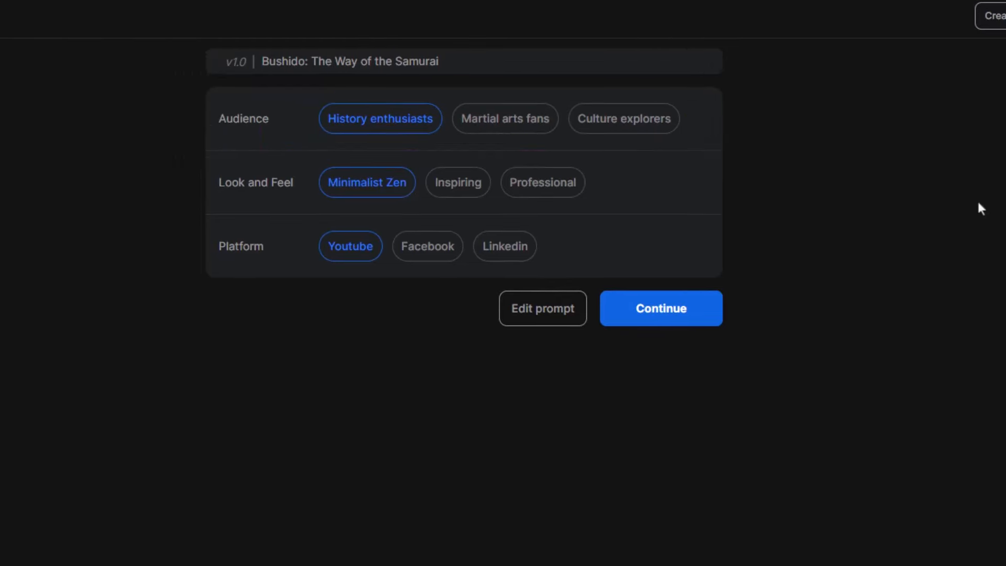
# Step: Choose Martial arts fans as audience and Professional as look for the Youtube video, and continue to generate it
pyautogui.click(549, 133)
pyautogui.click(533, 188)
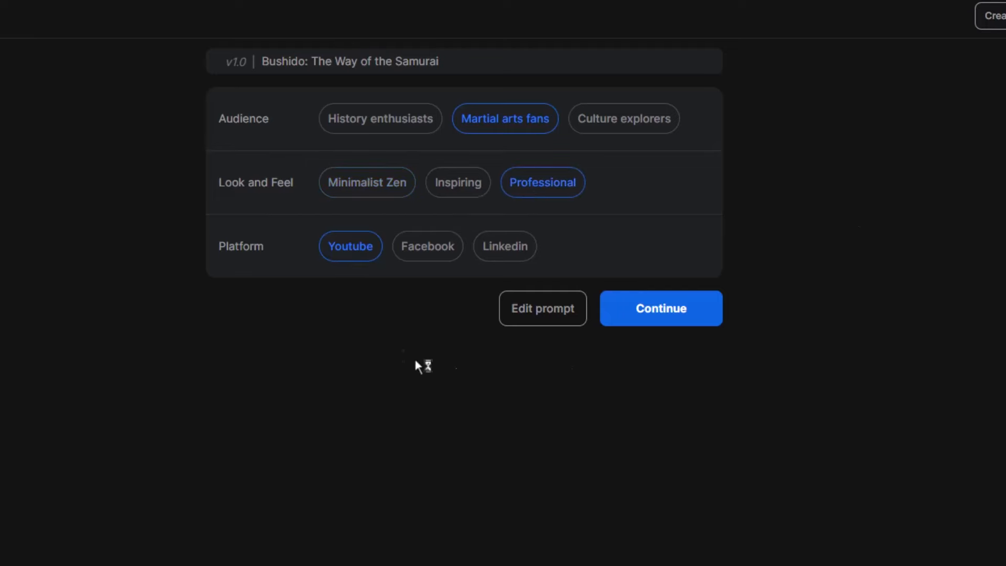
pyautogui.click(672, 316)
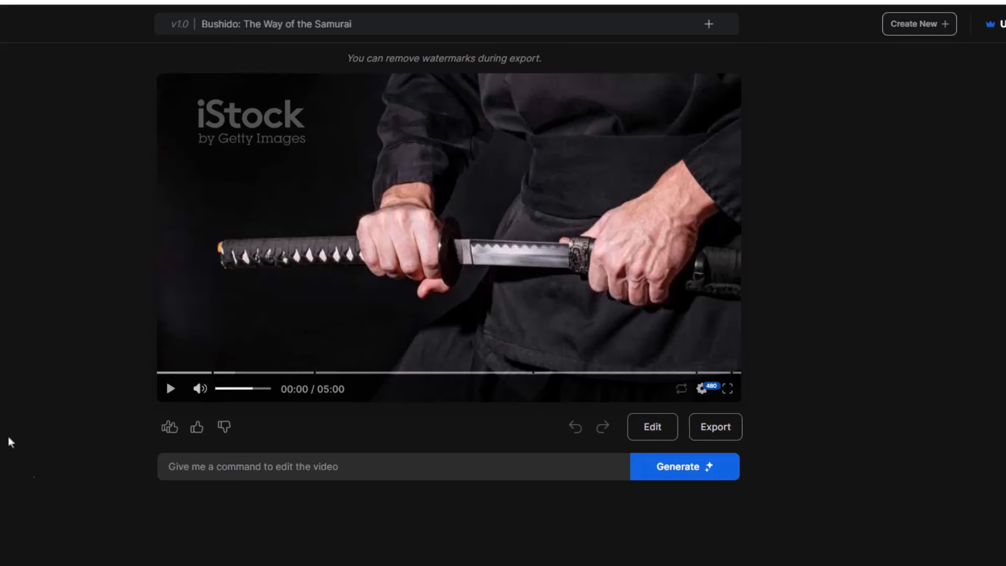
# Step: Draft the edit commands "change the voice over to a british voiceover" and "make the music more dramatic" in turn
pyautogui.write('change the voice over to a british voiceover')
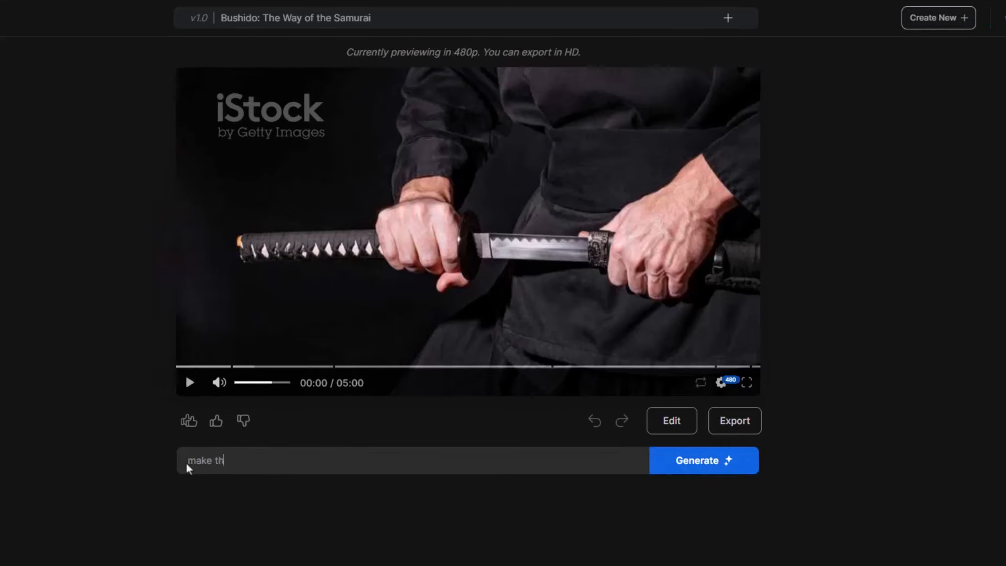
pyautogui.write('e music more dramatic')
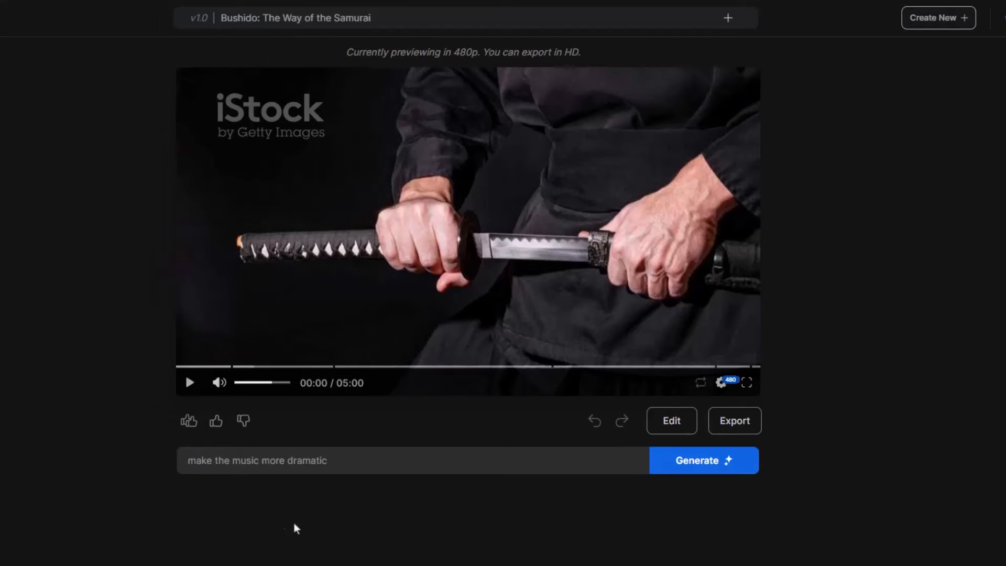
# Step: Draft the edit commands "include subtitles in the video" and "change the opening clip" in turn
pyautogui.write('include sub')
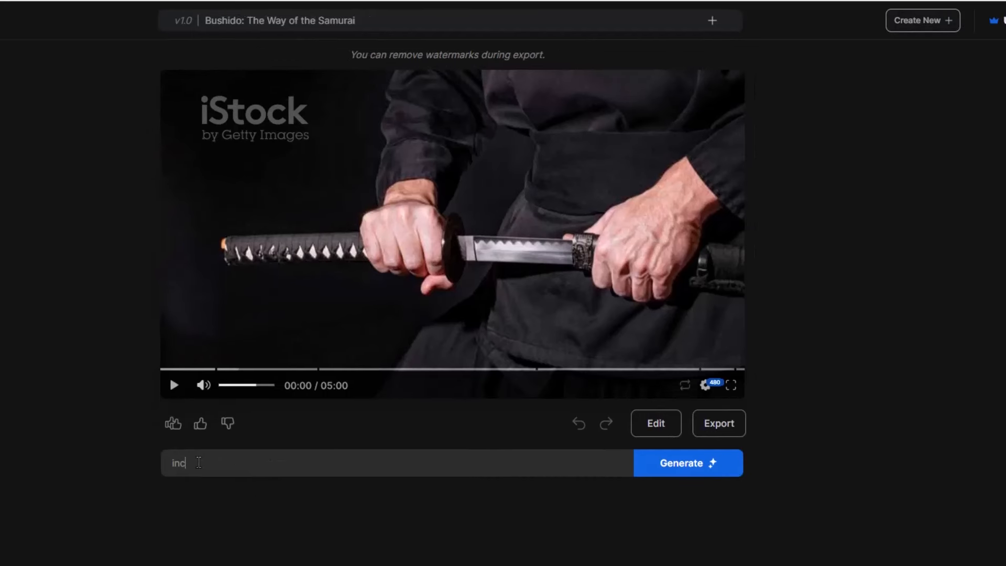
pyautogui.write('titles in the video')
pyautogui.write('cha')
pyautogui.write('nge')
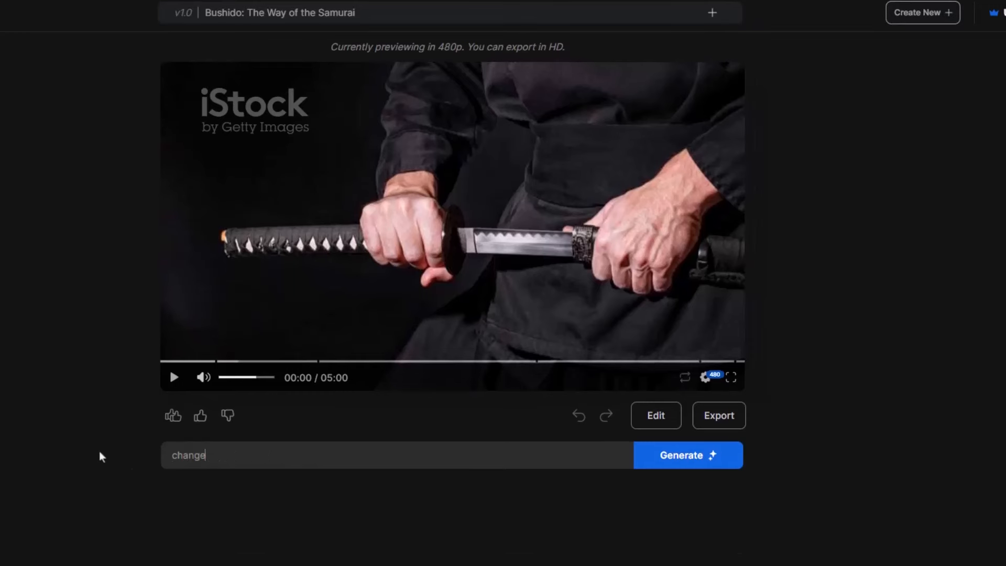
pyautogui.write(' the openin')
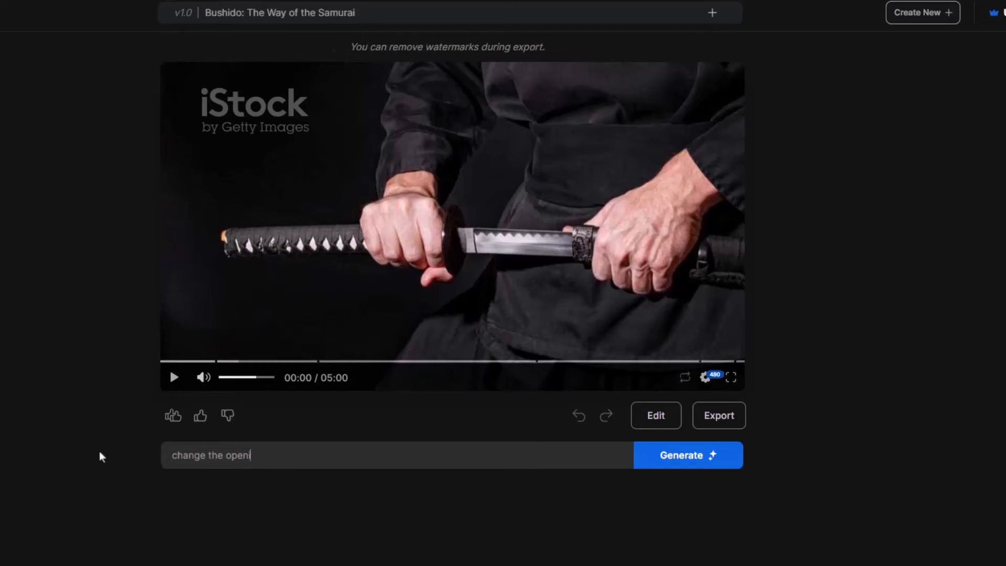
pyautogui.write('g clip')
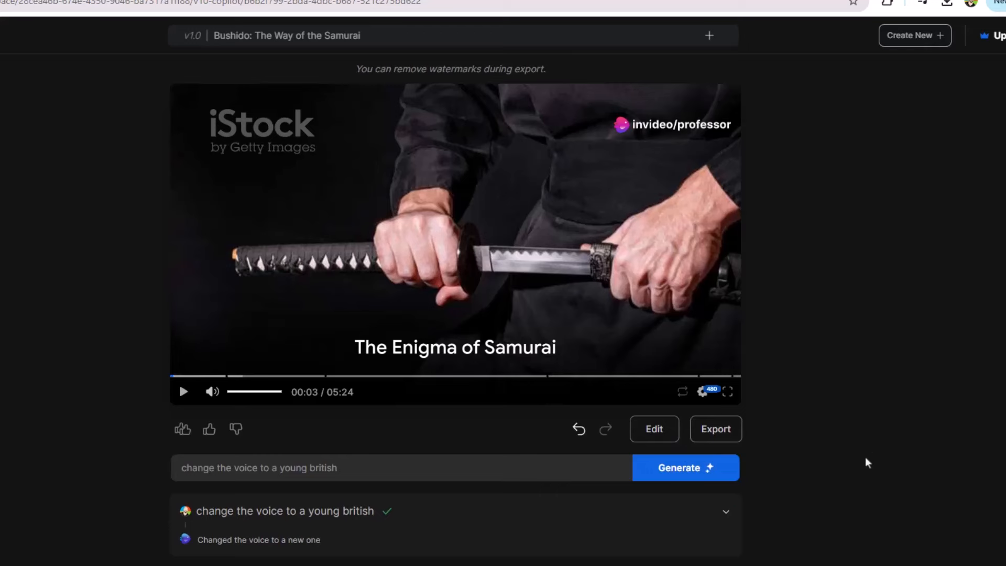
# Step: Open the generated video for media editing and look through the clips of its scenes
pyautogui.click(661, 438)
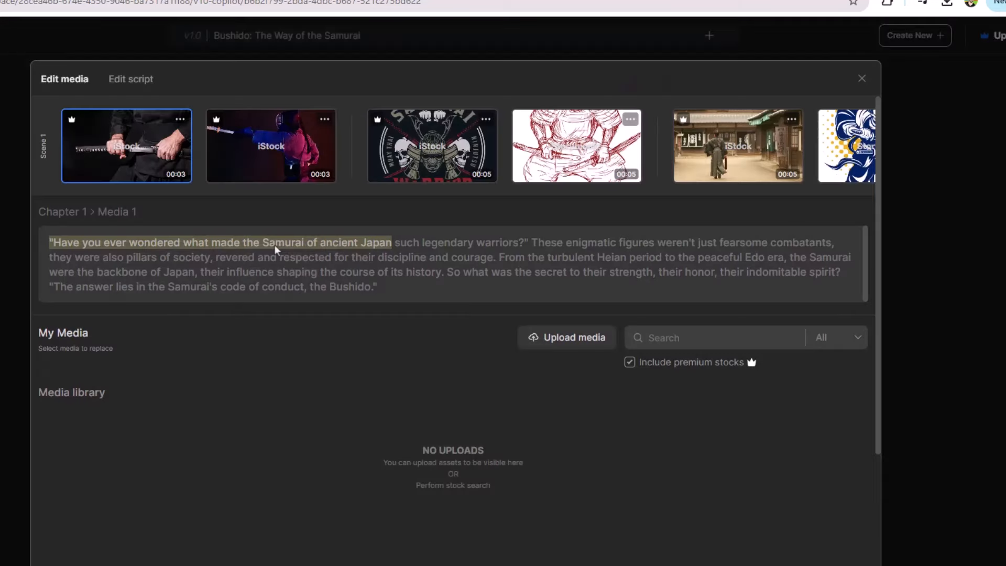
pyautogui.moveTo(712, 159)
pyautogui.click(862, 146)
pyautogui.click(861, 149)
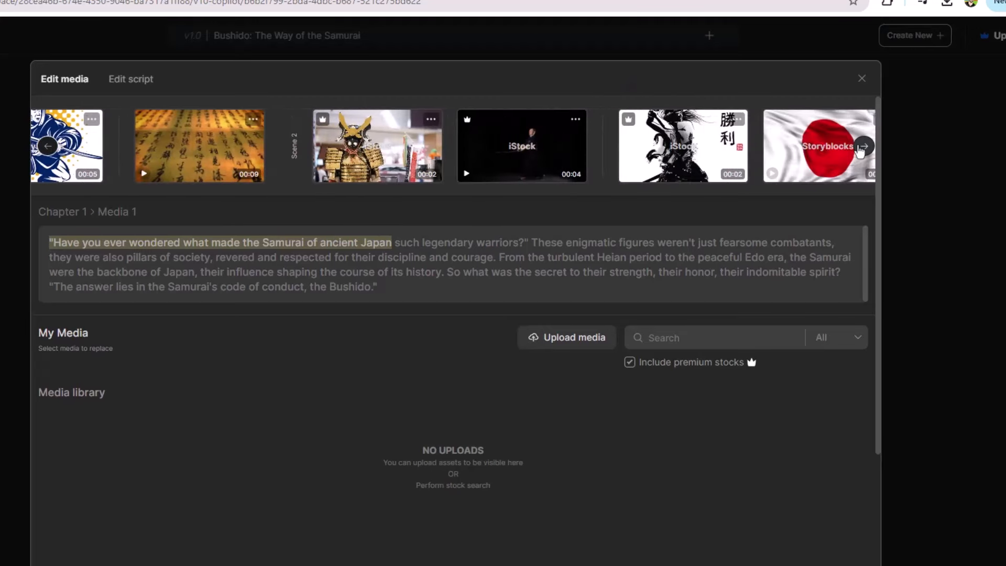
pyautogui.click(861, 149)
pyautogui.click(861, 149)
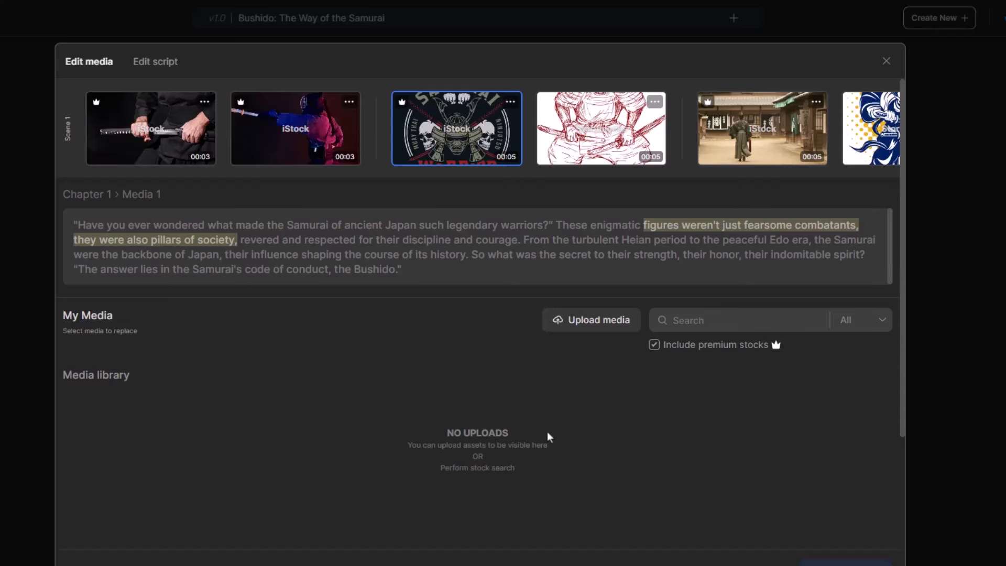
# Step: Search stock media for "samurai" and replace the red samurai sketch in scene 1 with the samurai silhouetted against the moon
pyautogui.click(548, 433)
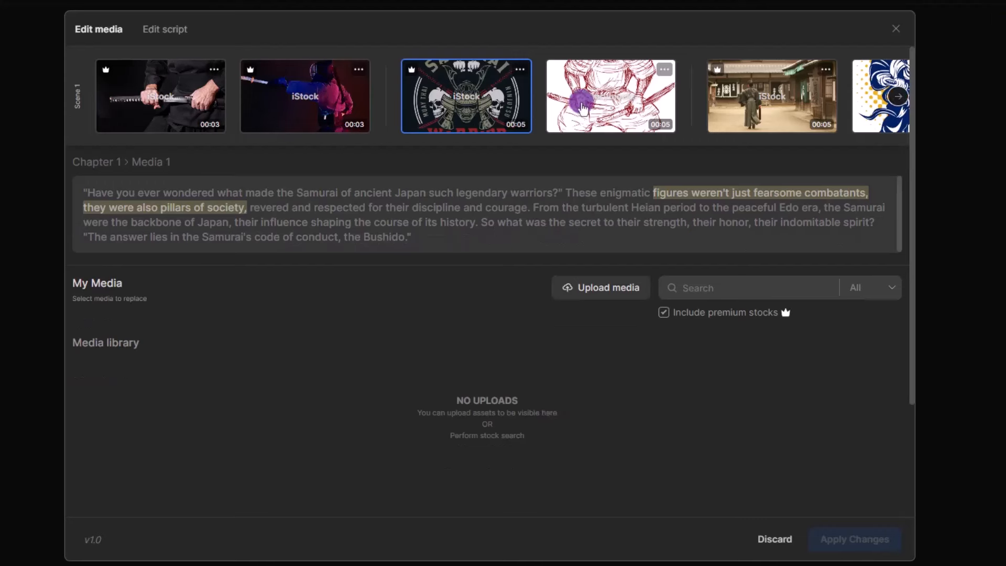
pyautogui.click(583, 107)
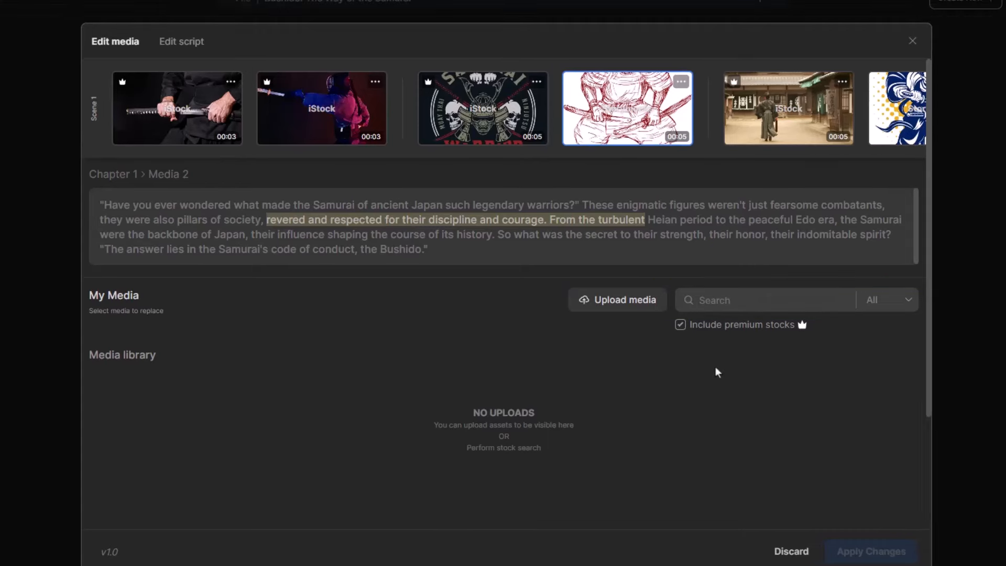
pyautogui.click(710, 303)
pyautogui.write('samurai')
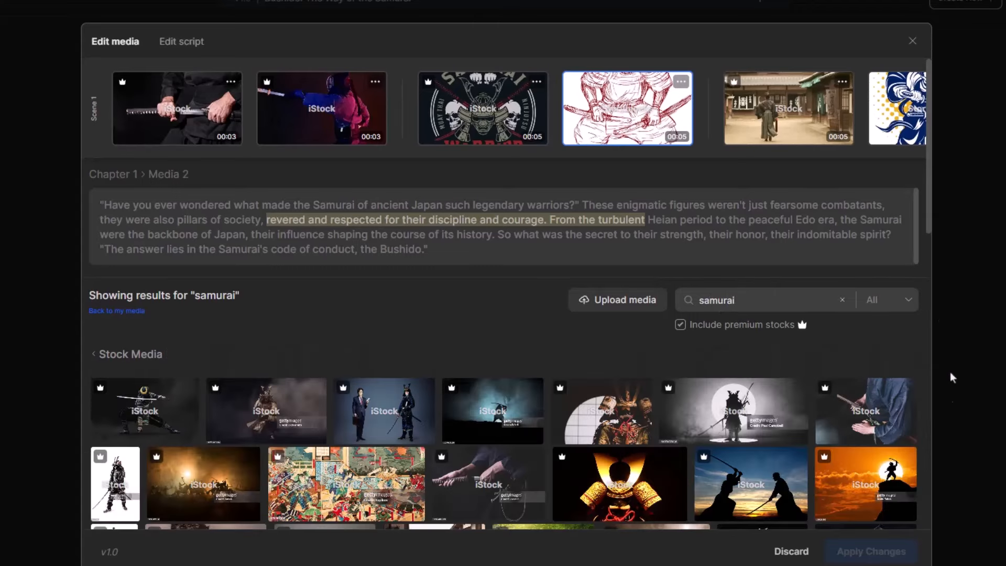
pyautogui.scroll(-1, 951, 377)
pyautogui.click(756, 406)
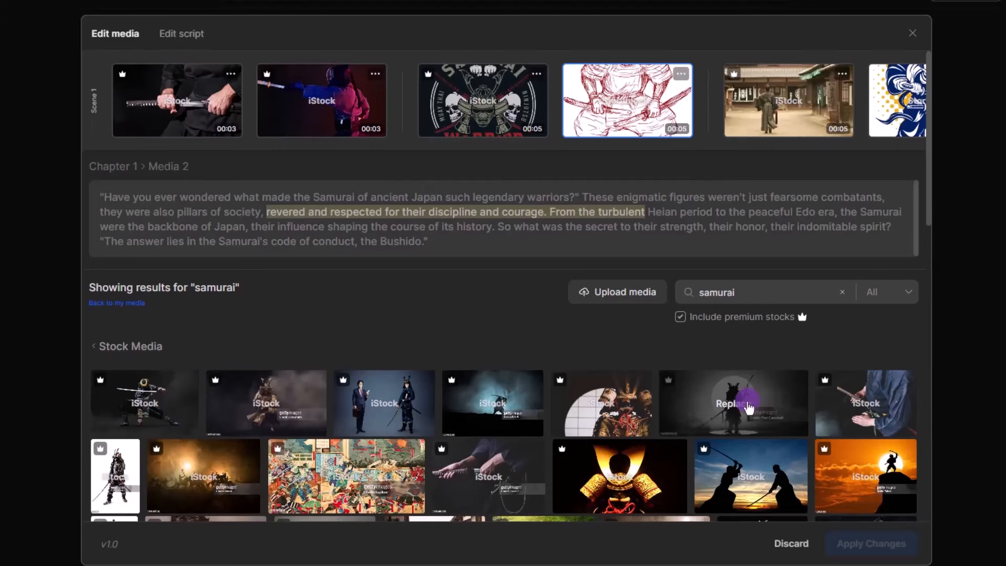
pyautogui.click(750, 407)
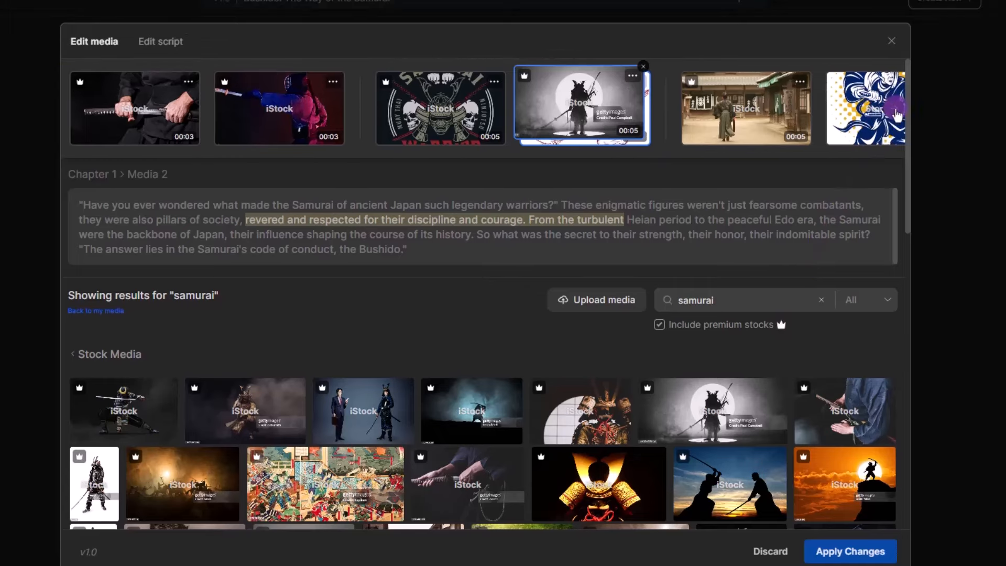
# Step: Select the white-robed fighter illustration in Chapter 2 and examine the samurai stock results for a replacement
pyautogui.hscroll(14, 455, 120)
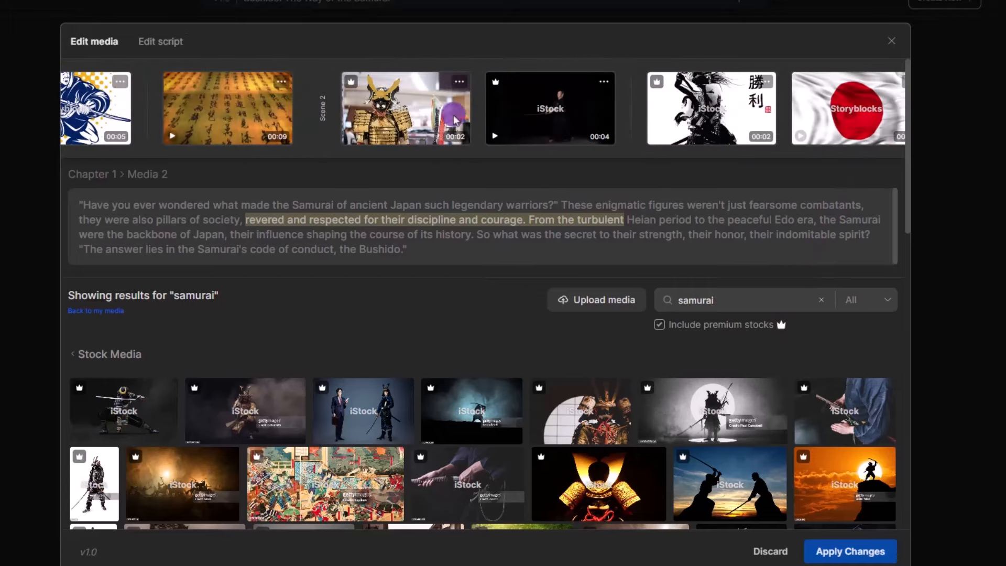
pyautogui.hscroll(15, 608, 115)
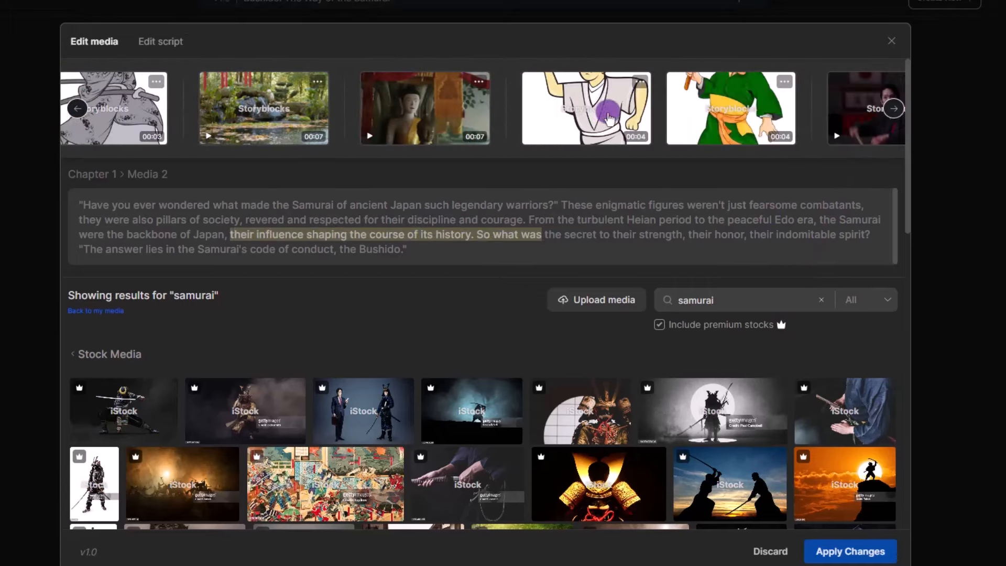
pyautogui.click(608, 118)
pyautogui.scroll(-3, 439, 435)
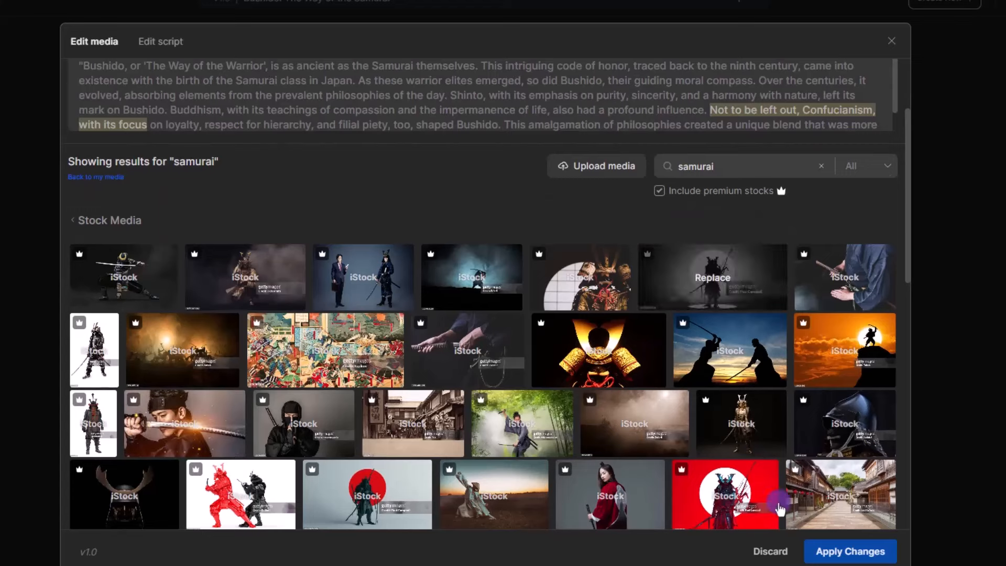
pyautogui.scroll(3, 589, 243)
# Step: Set the ideal duration of the calligraphy clip at the end of scene 1 to 5 seconds
pyautogui.click(80, 108)
pyautogui.click(80, 108)
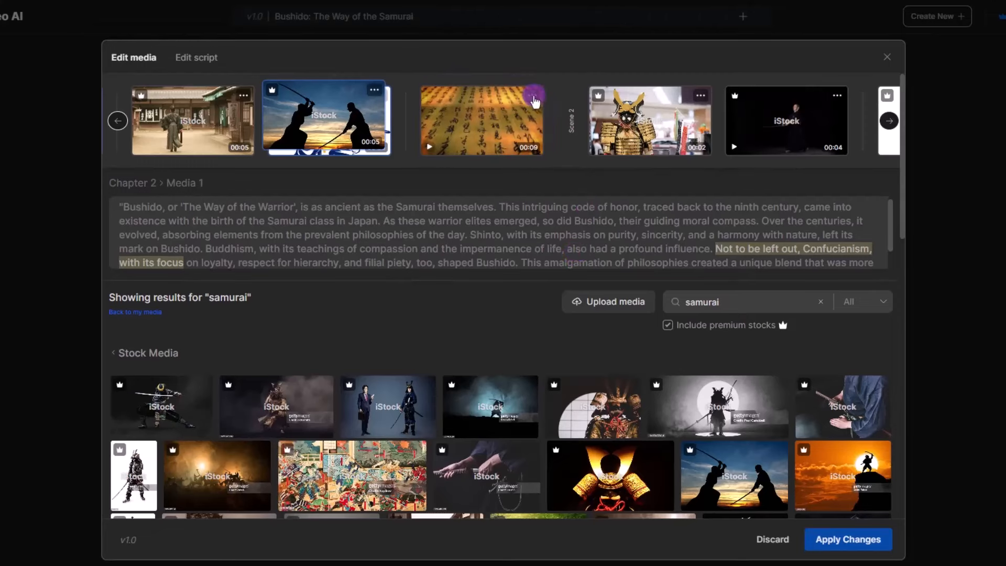
pyautogui.click(534, 101)
pyautogui.moveTo(609, 133); pyautogui.dragTo(636, 133)
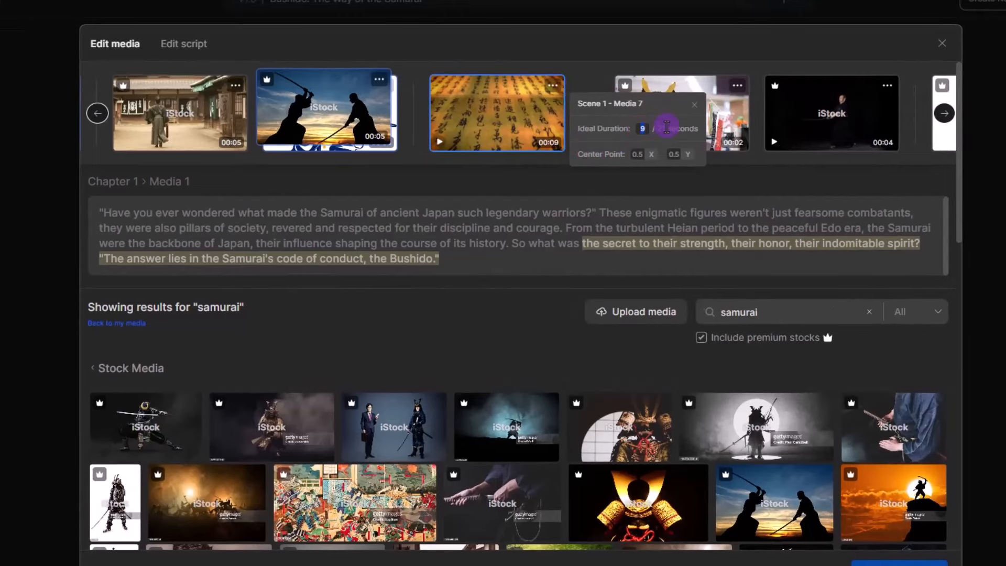
pyautogui.write('5')
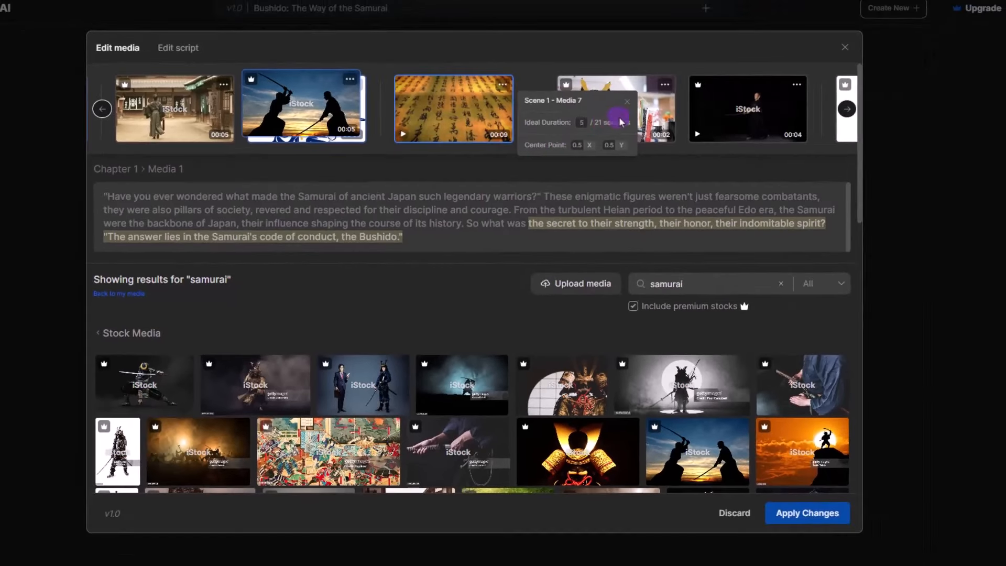
pyautogui.click(627, 103)
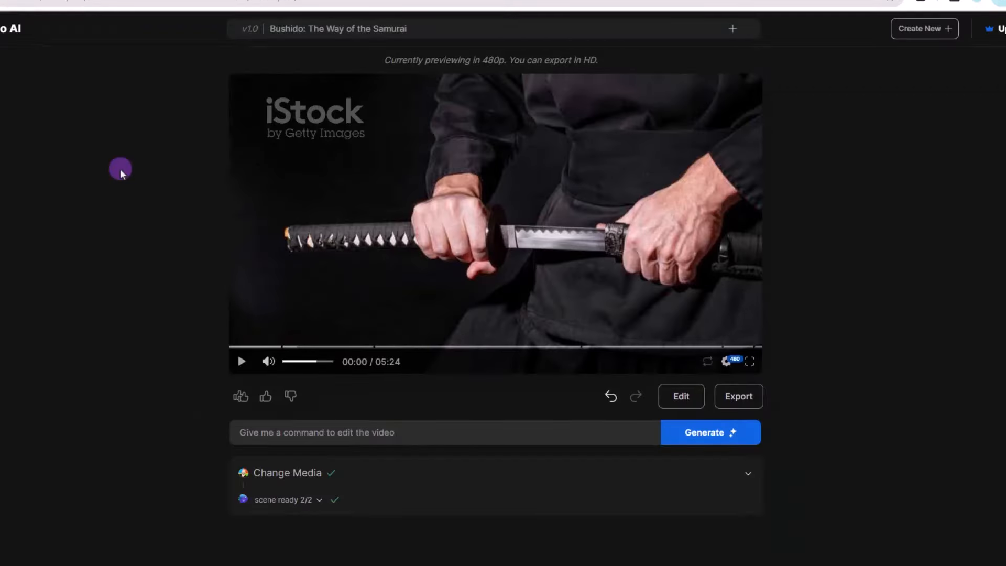
# Step: Open the video's script for editing and replace the first line of Chapter 1 with "Here is the intro"
pyautogui.click(683, 396)
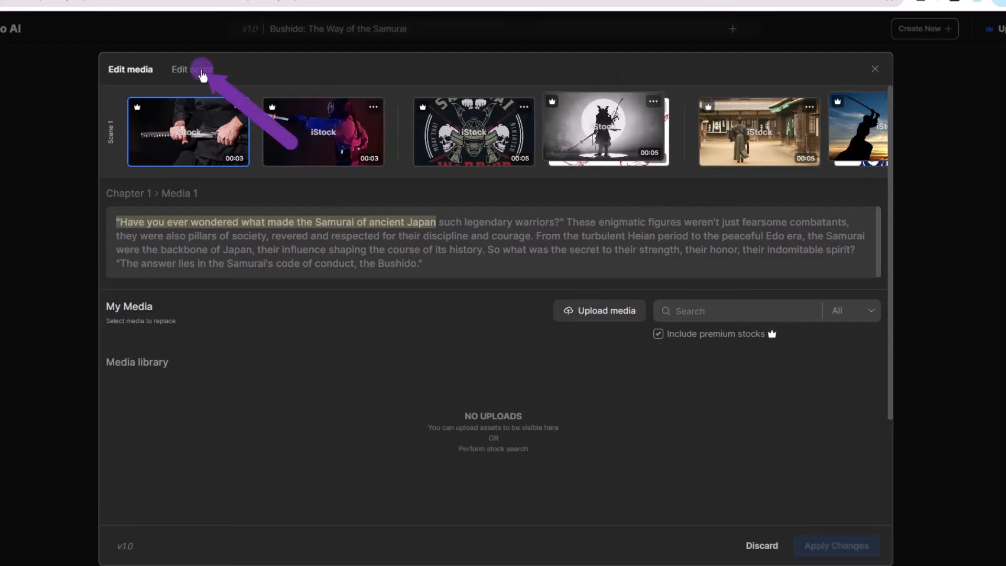
pyautogui.click(203, 73)
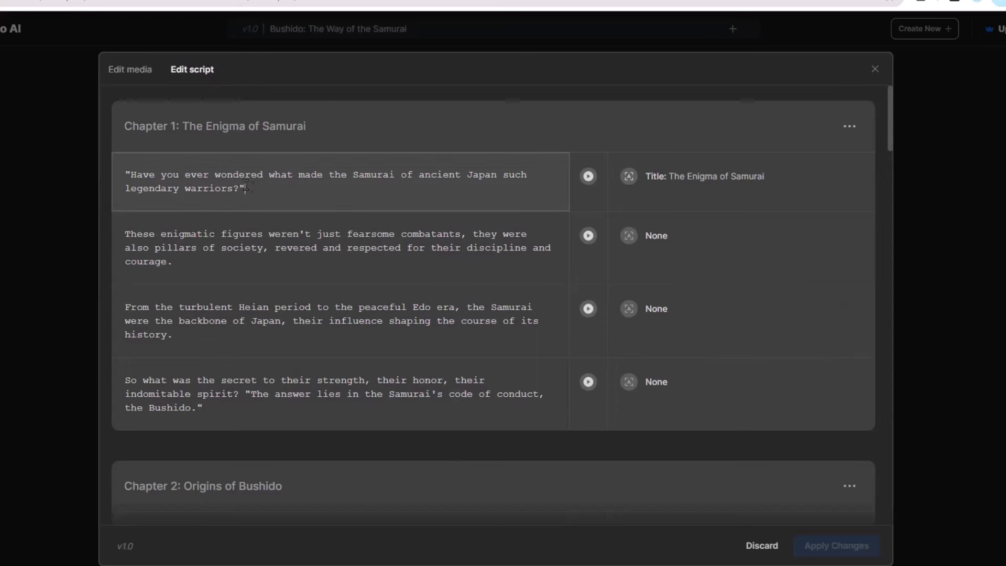
pyautogui.moveTo(251, 188); pyautogui.dragTo(111, 162)
pyautogui.write('intro')
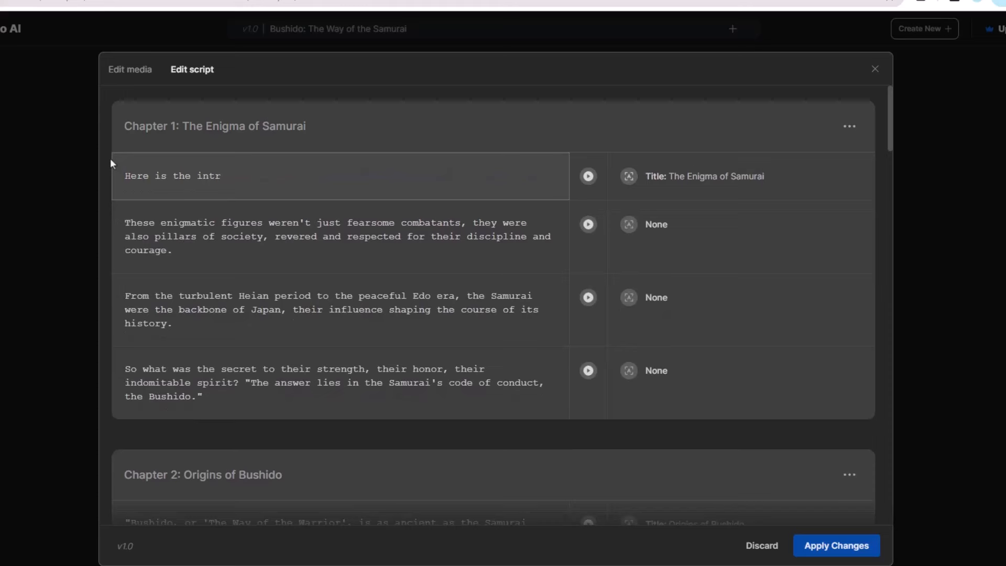
# Step: Append "Make sure to leave a like on this video, and subscribe to the channel." to Chapter 1's last paragraph and cut its second paragraph
pyautogui.click(223, 397)
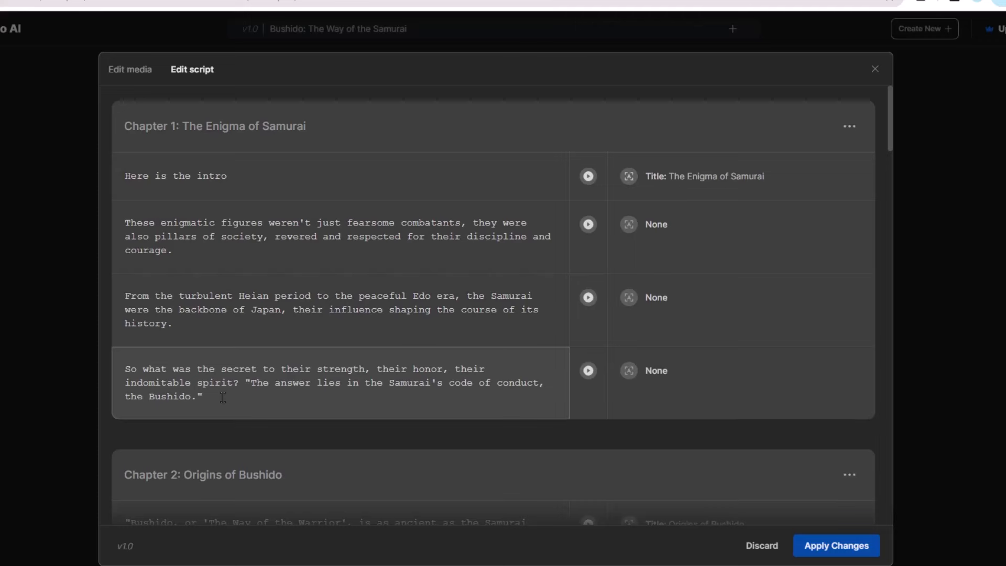
pyautogui.write('Make sure to leave a like on this video, and subscribe to the channel.')
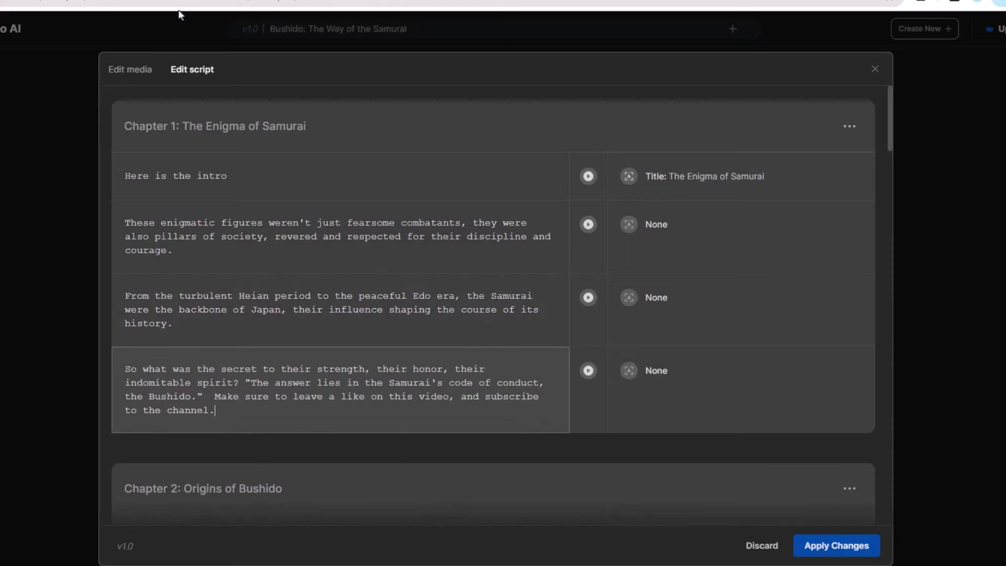
pyautogui.tripleClick(179, 225)
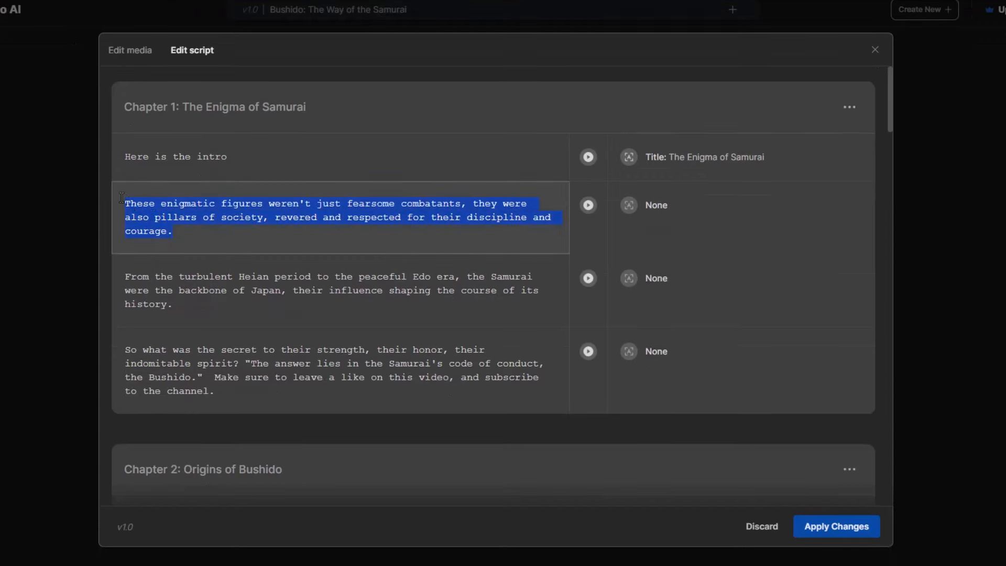
pyautogui.rightClick(156, 203)
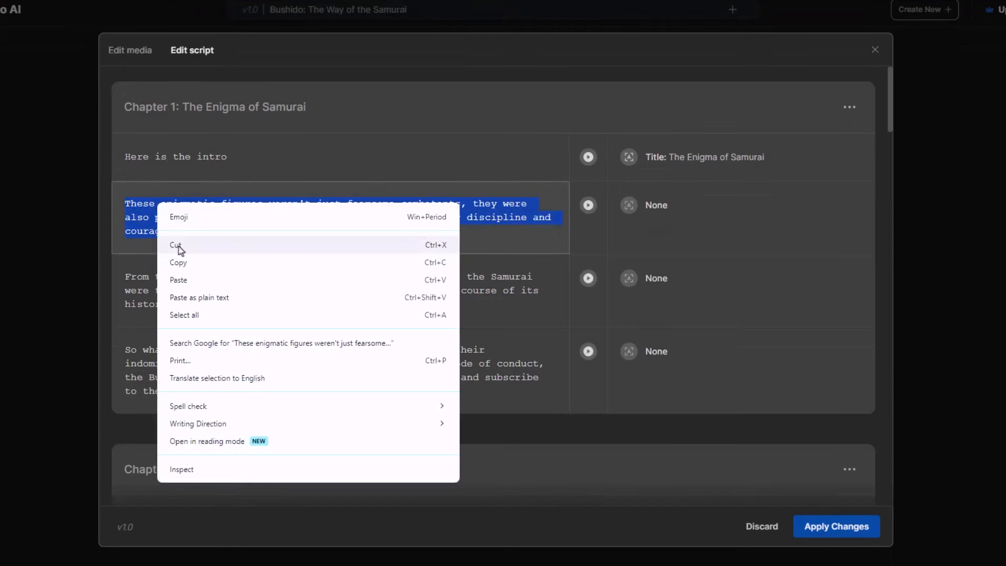
pyautogui.click(178, 246)
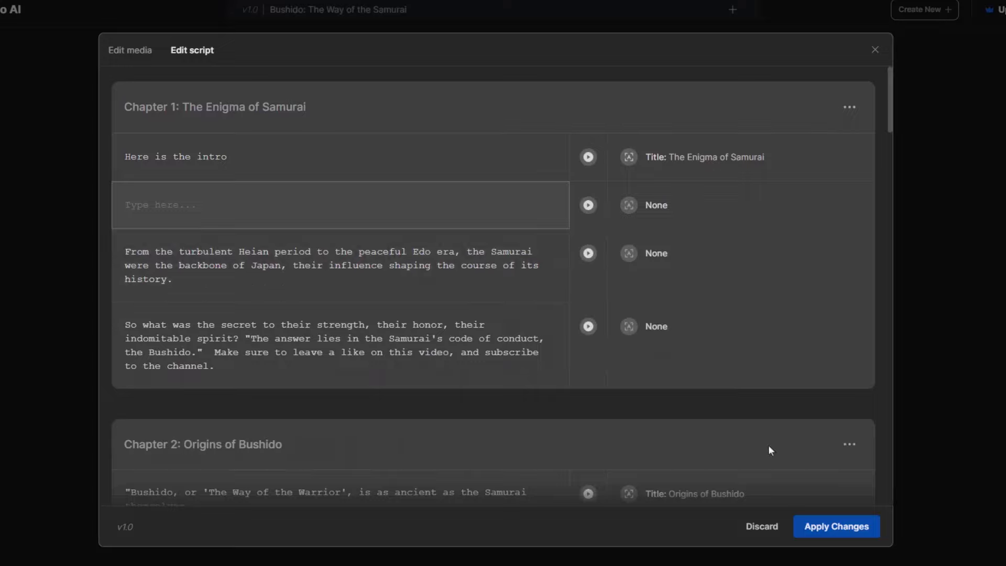
# Step: Split Chapter 3's Rectitude paragraph before "It was about making the right decisions" and remove the new block's leading space
pyautogui.scroll(-15, 768, 445)
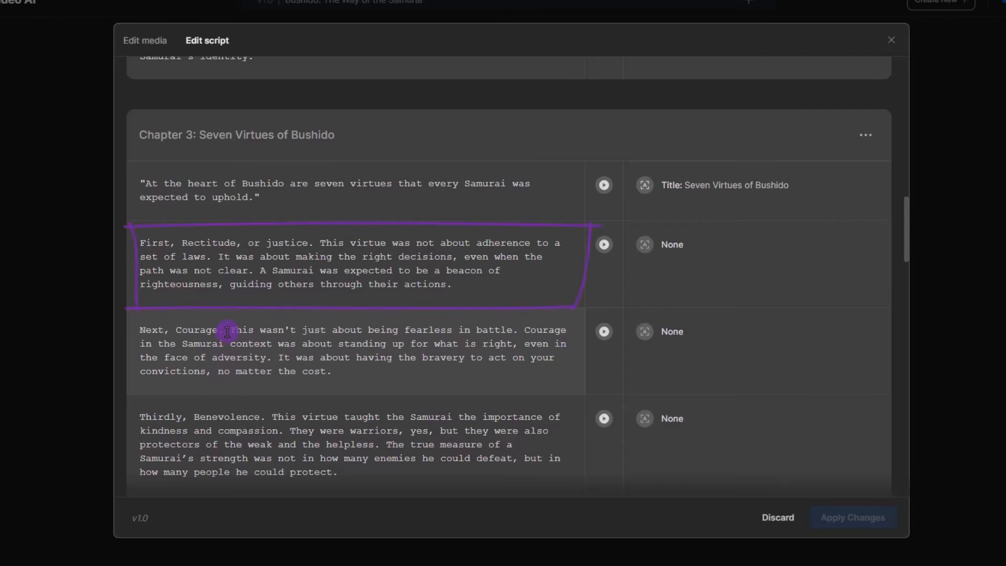
pyautogui.click(210, 258)
pyautogui.hotkey('shift', 'Return')
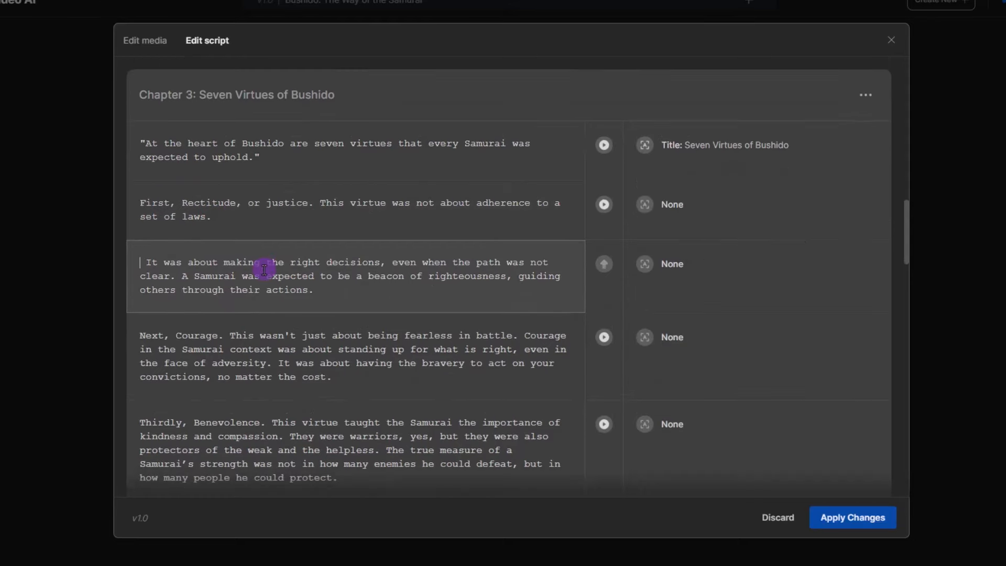
pyautogui.press('Delete')
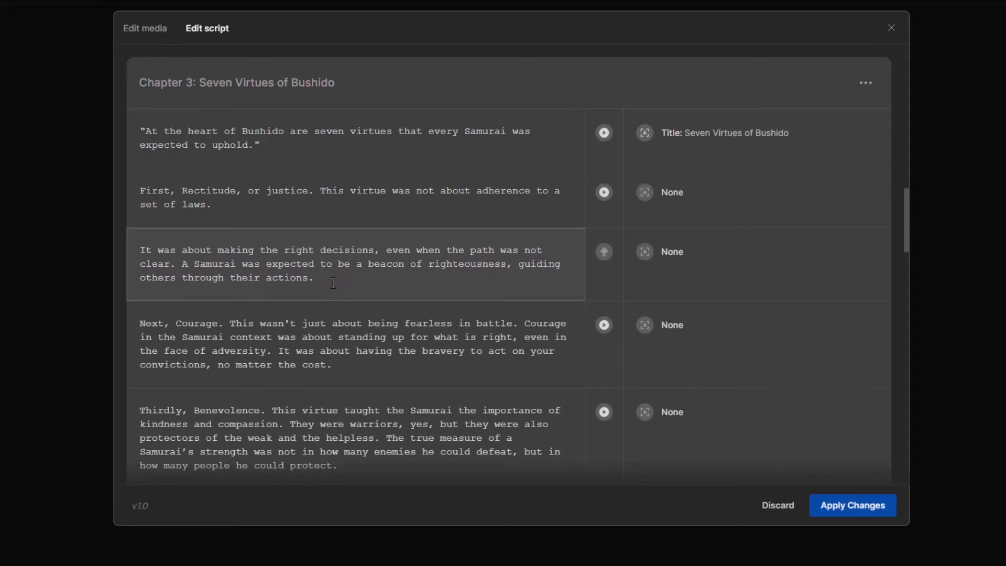
pyautogui.hotkey('shift', 'Return')
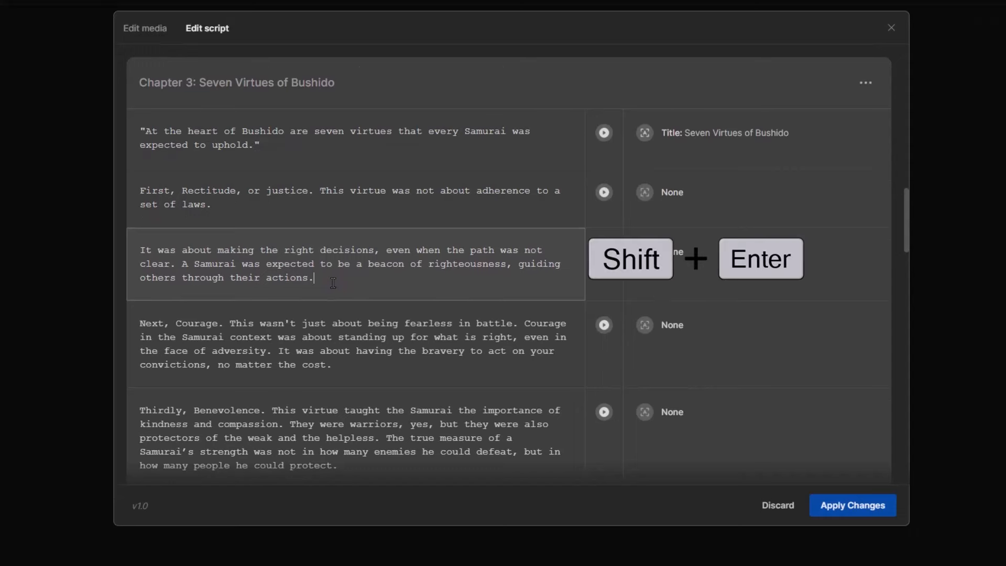
# Step: Add a new script block reading "Here is a new section for us! :)" after the "making the right decisions" paragraph in Chapter 3
pyautogui.write('Here is a new section ')
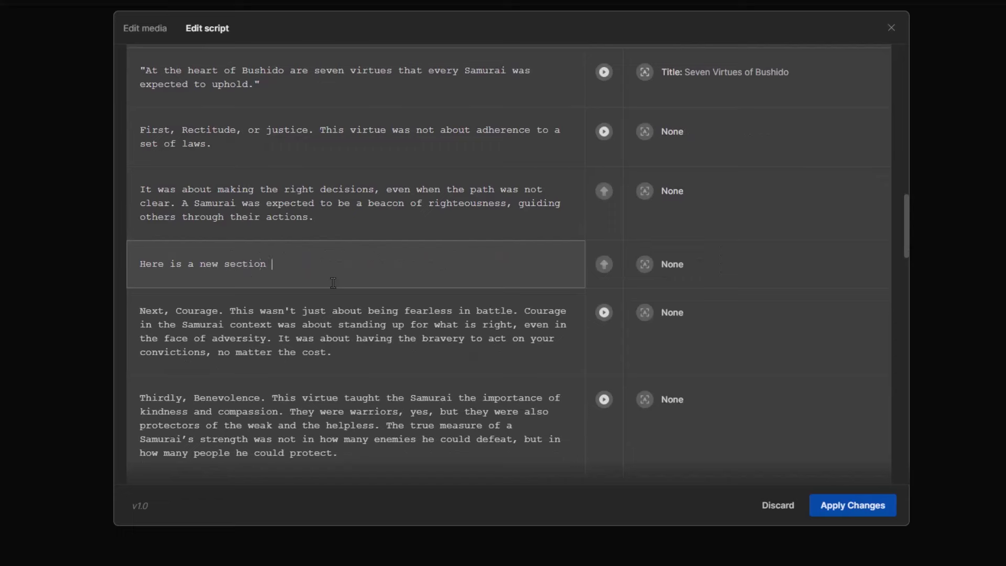
pyautogui.write('for us! :)')
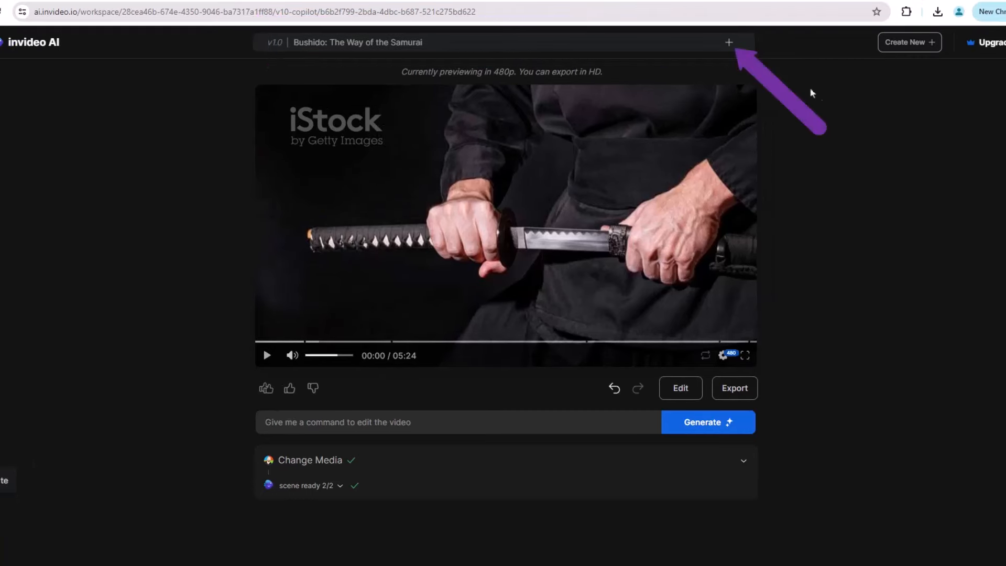
# Step: View the video's audience, look and platform choices and its original prompt, and close them without making changes
pyautogui.click(729, 44)
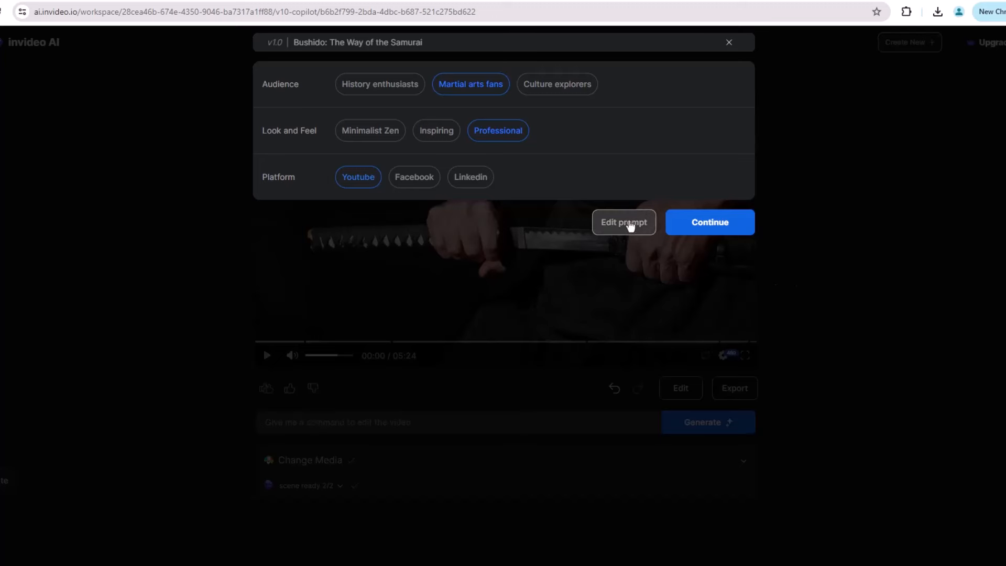
pyautogui.click(631, 225)
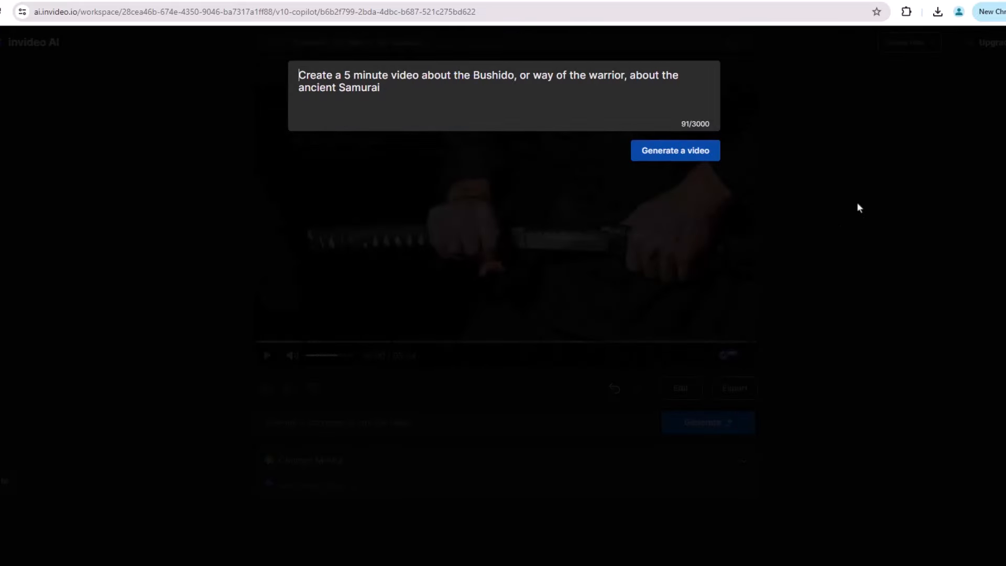
pyautogui.click(877, 173)
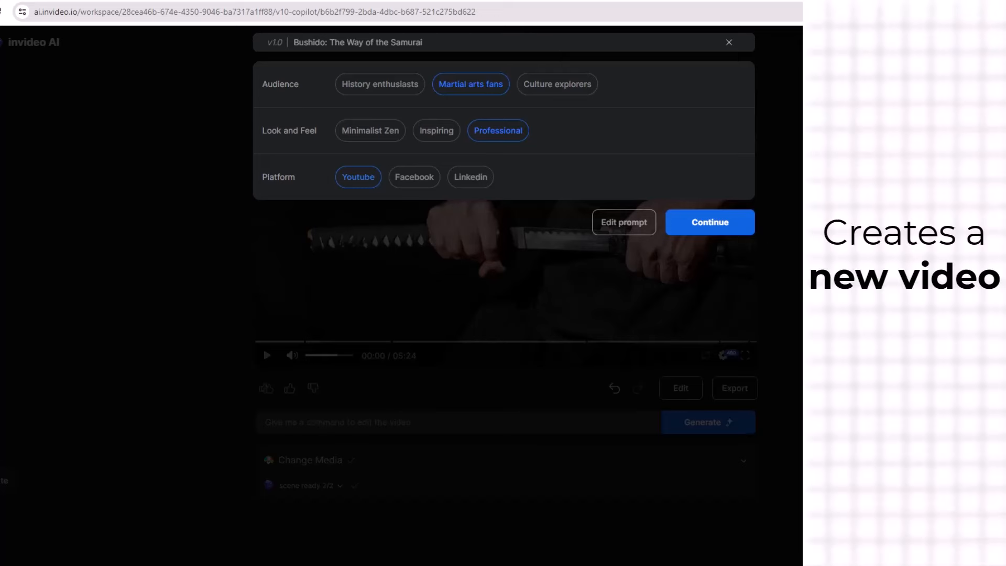
pyautogui.click(214, 447)
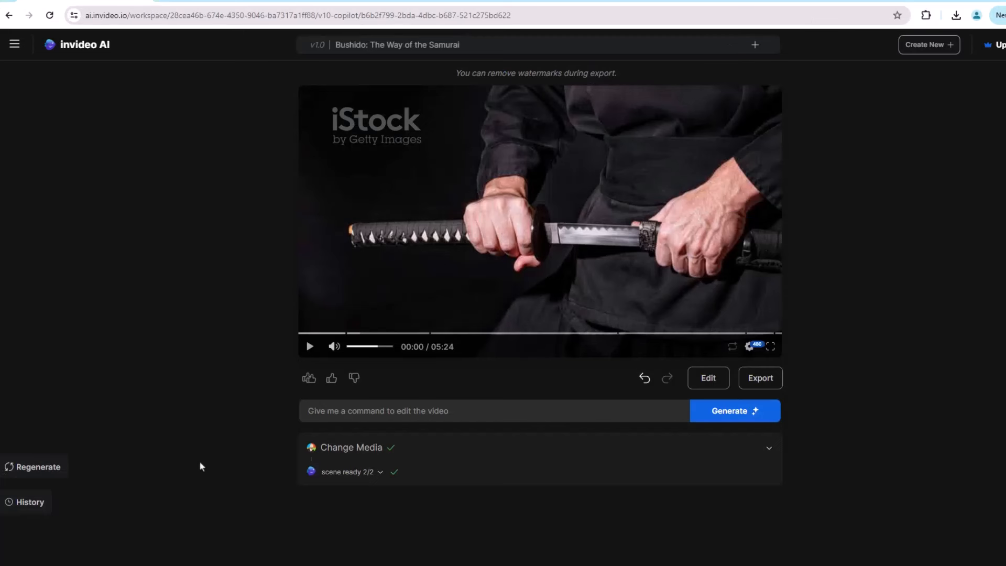
# Step: Open the list of the video's versions and its option to regenerate the video
pyautogui.click(49, 472)
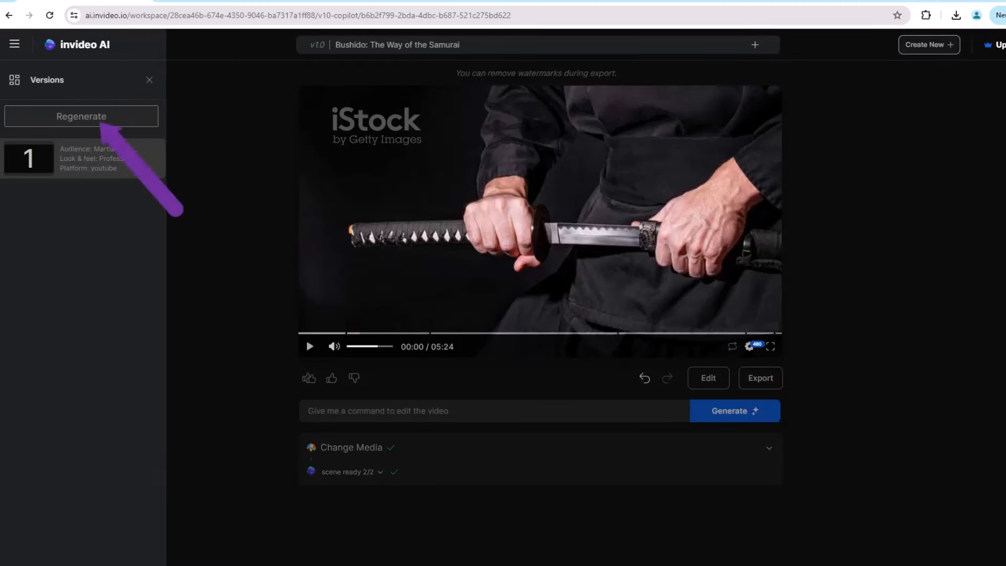
pyautogui.click(103, 121)
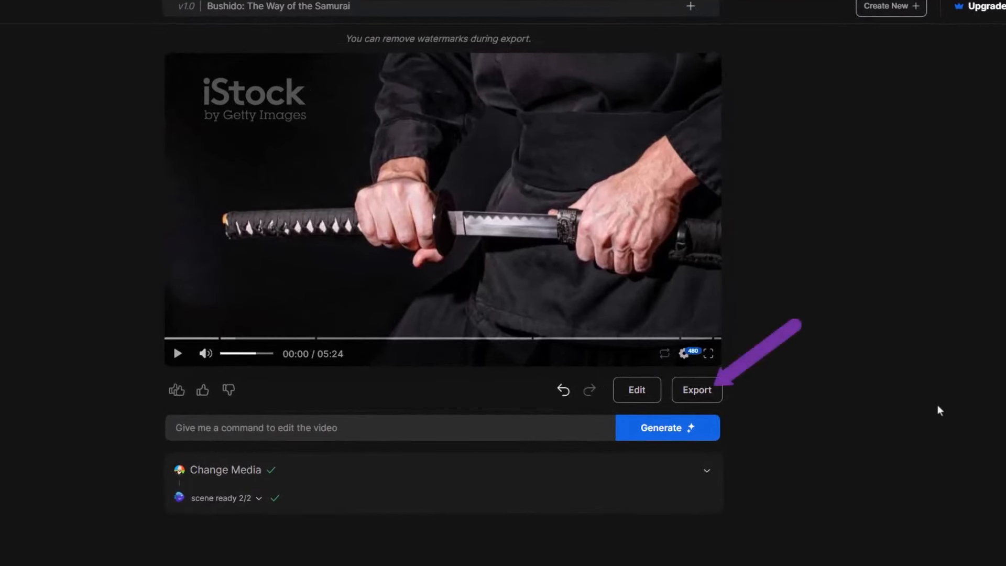
# Step: Export the video at 1080p with stock watermarks and Normal invideo AI branding, and download the rendered file
pyautogui.click(699, 397)
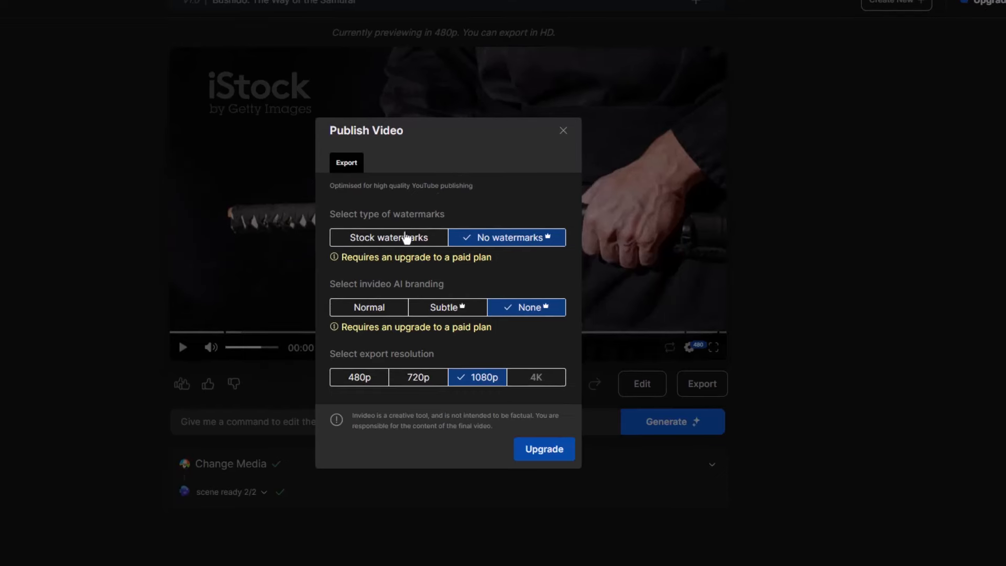
pyautogui.click(395, 241)
pyautogui.click(365, 296)
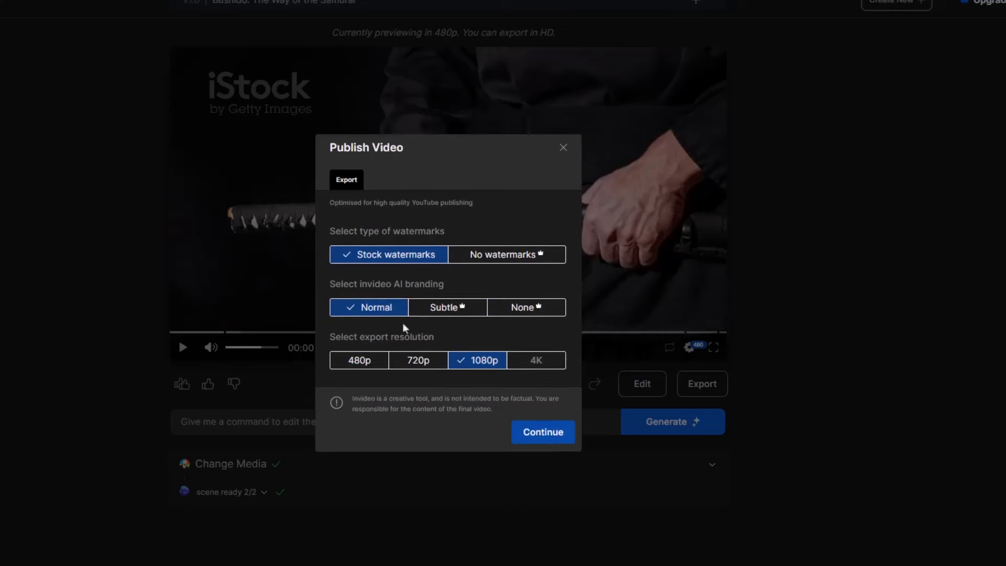
pyautogui.click(542, 432)
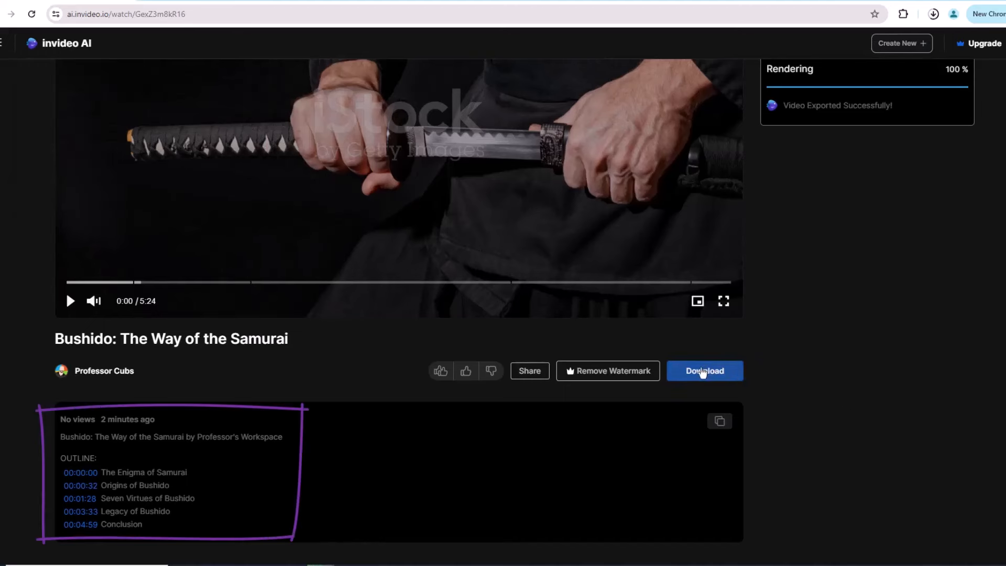
pyautogui.click(703, 372)
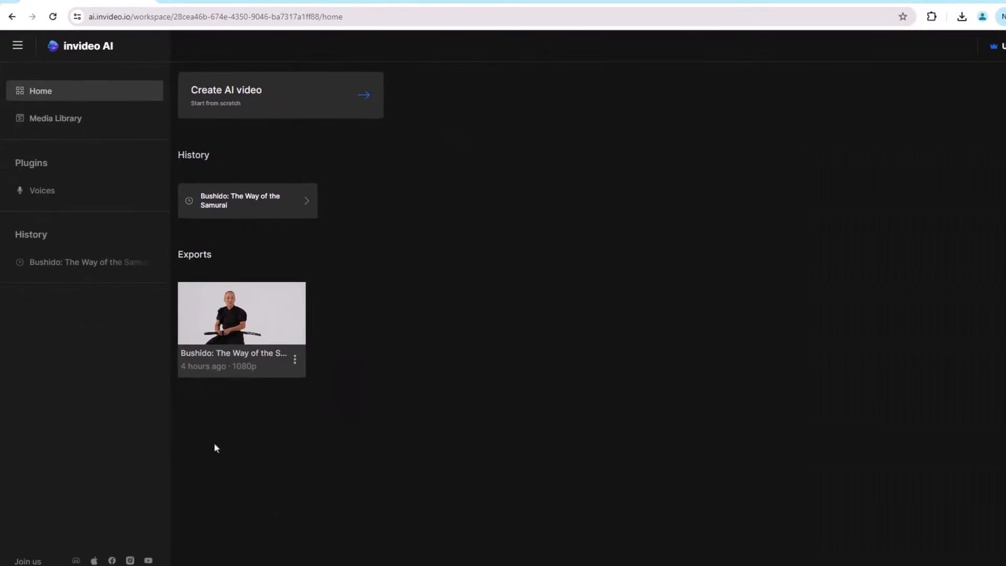
# Step: Start a new AI video with the YouTube Explainer workflow and look through its video length options
pyautogui.click(270, 102)
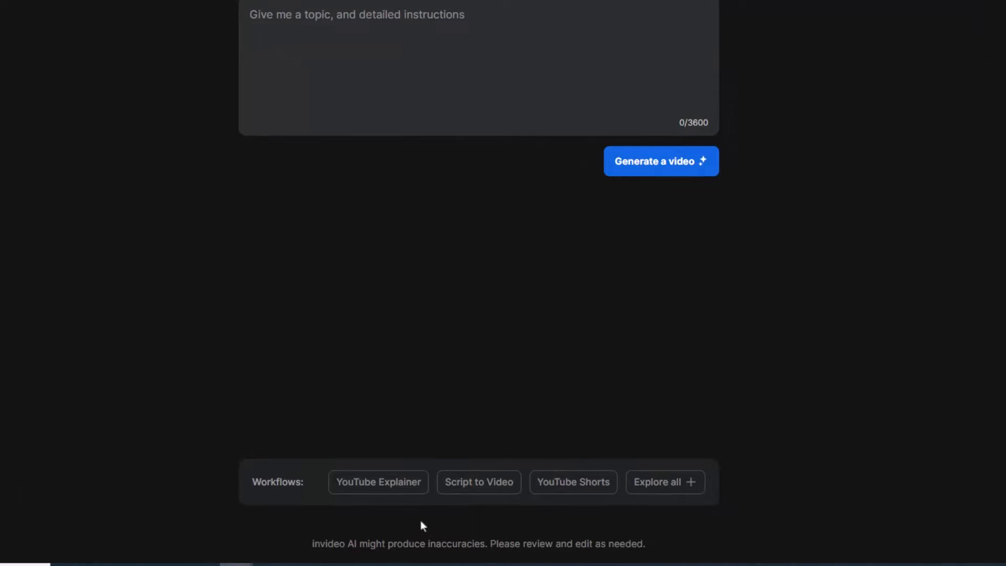
pyautogui.click(390, 487)
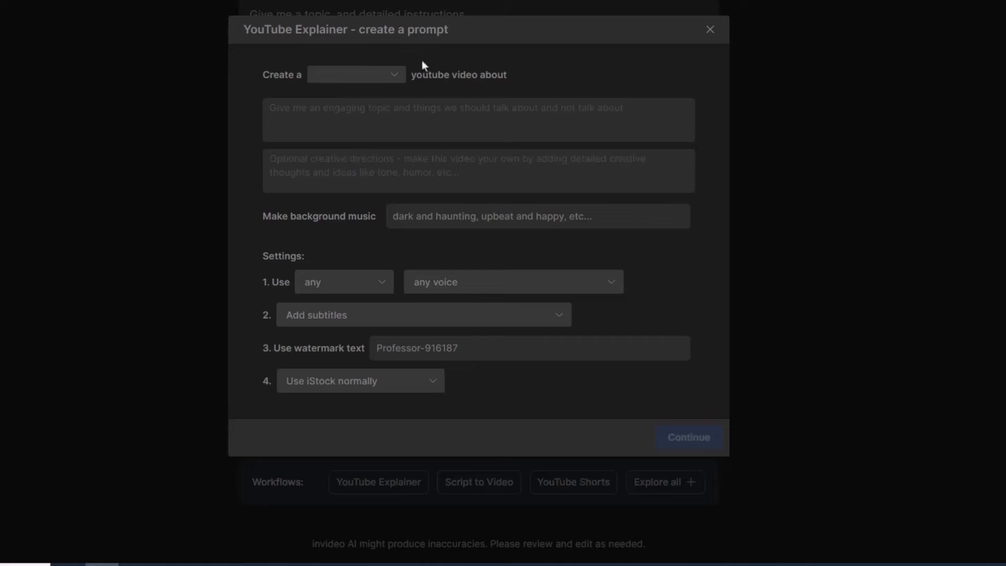
pyautogui.click(395, 76)
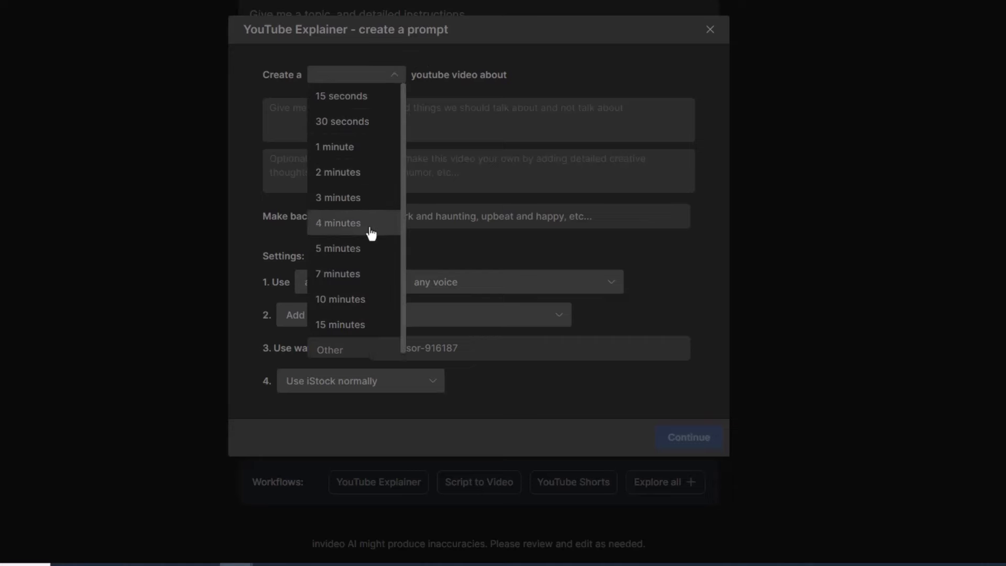
pyautogui.click(580, 73)
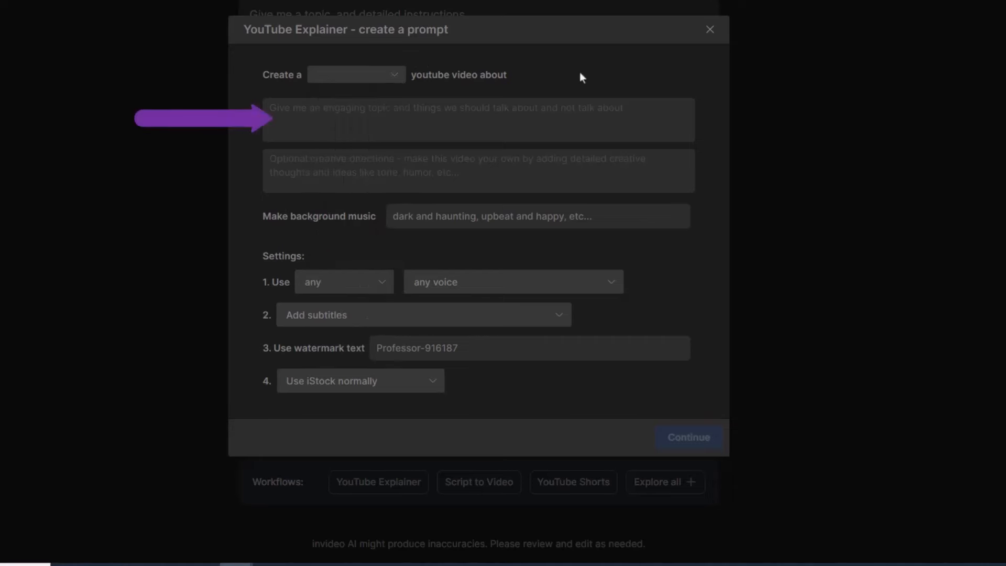